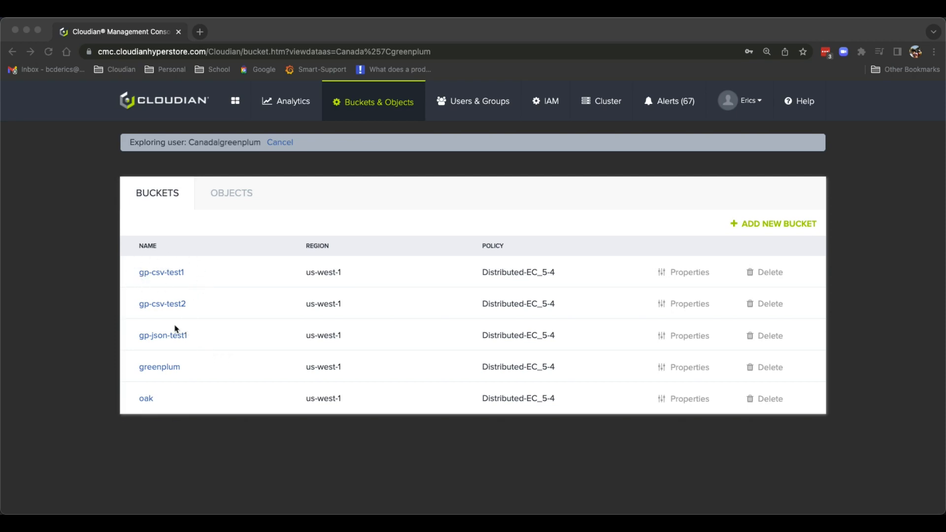
Step: Browse the CSV-Dataset folder in bucket gp-csv-test1 and the JSON-Dataset folder in bucket gp-json-test1
{"action": "left_click", "coordinate": [180, 276]}
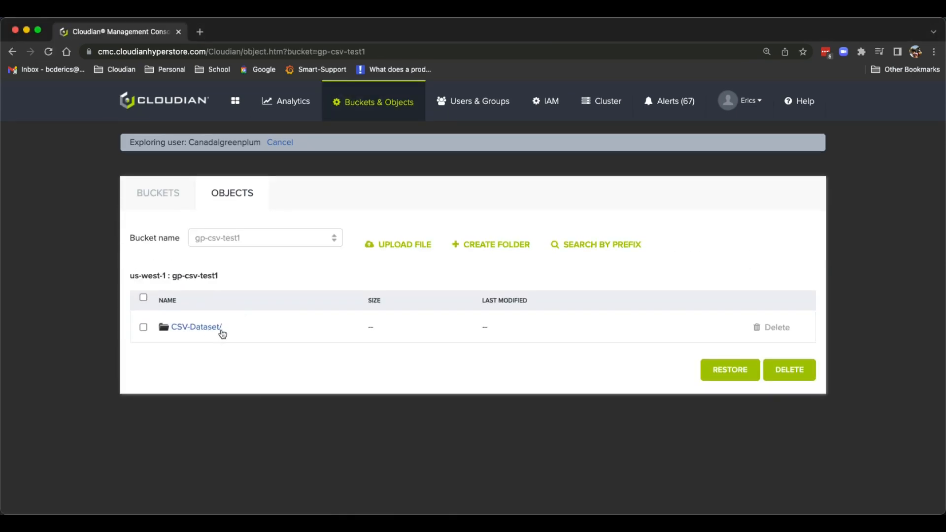
{"action": "left_click", "coordinate": [217, 333]}
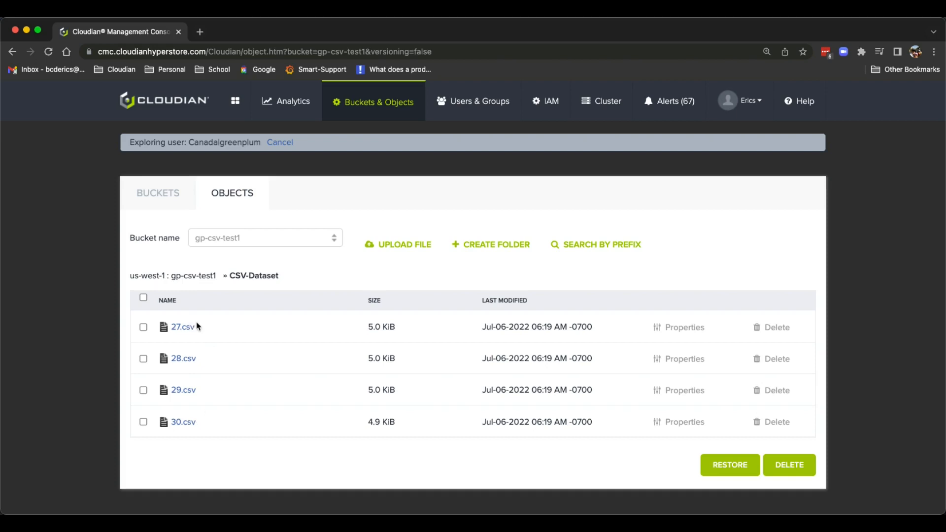
{"action": "left_click", "coordinate": [250, 236]}
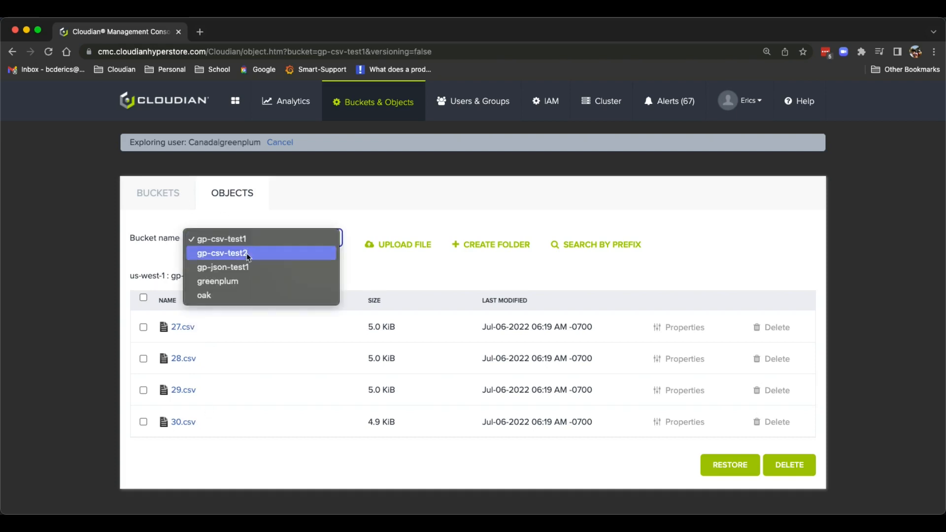
{"action": "left_click", "coordinate": [246, 267]}
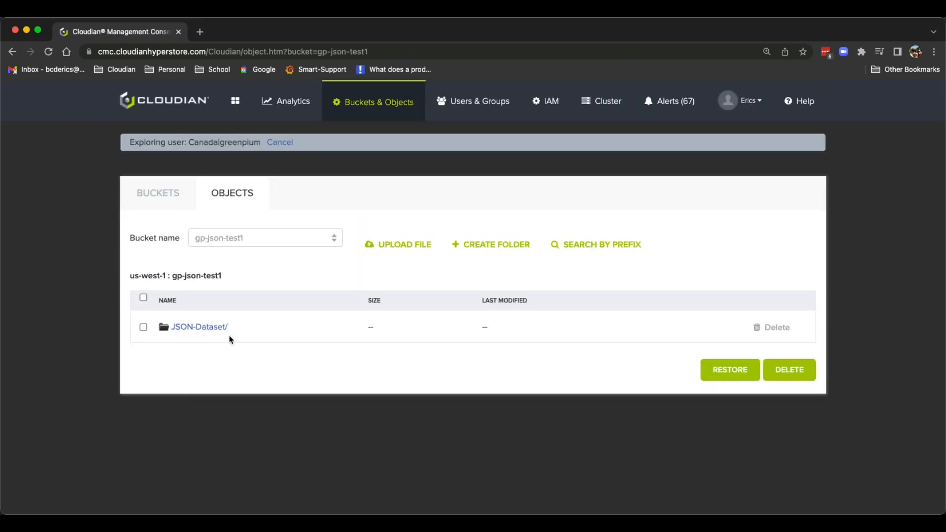
{"action": "left_click", "coordinate": [209, 329]}
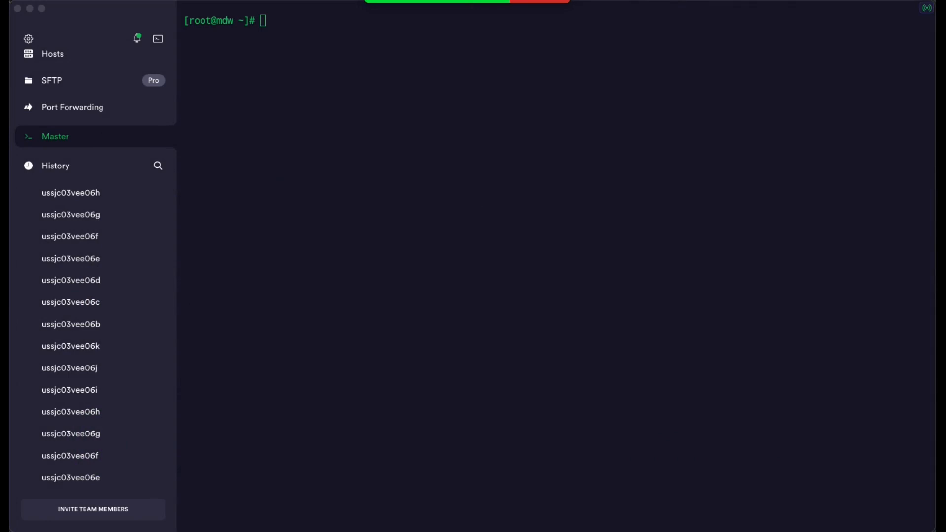
Step: Switch to the Master host's terminal session and change from root to the gpadmin user with su - gpadmin
{"action": "left_click", "coordinate": [296, 54]}
{"action": "key", "text": "Up"}
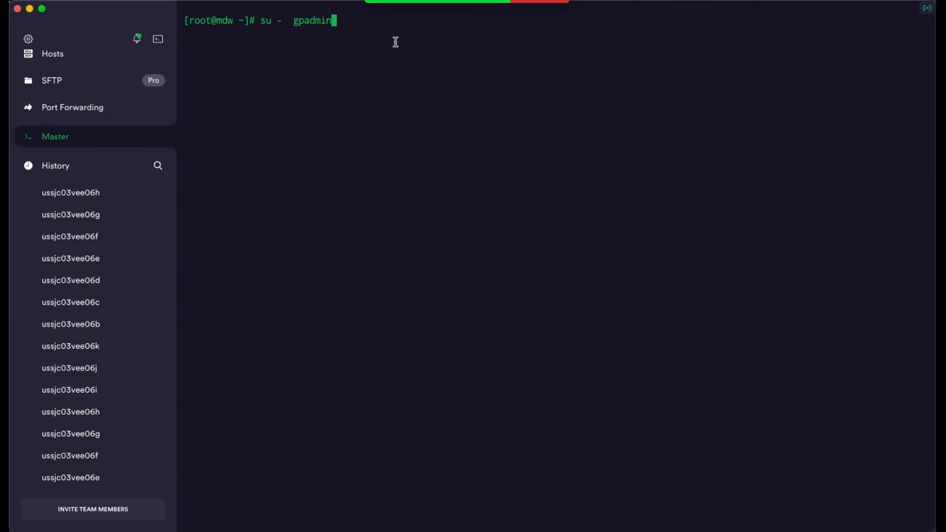
{"action": "key", "text": "Return"}
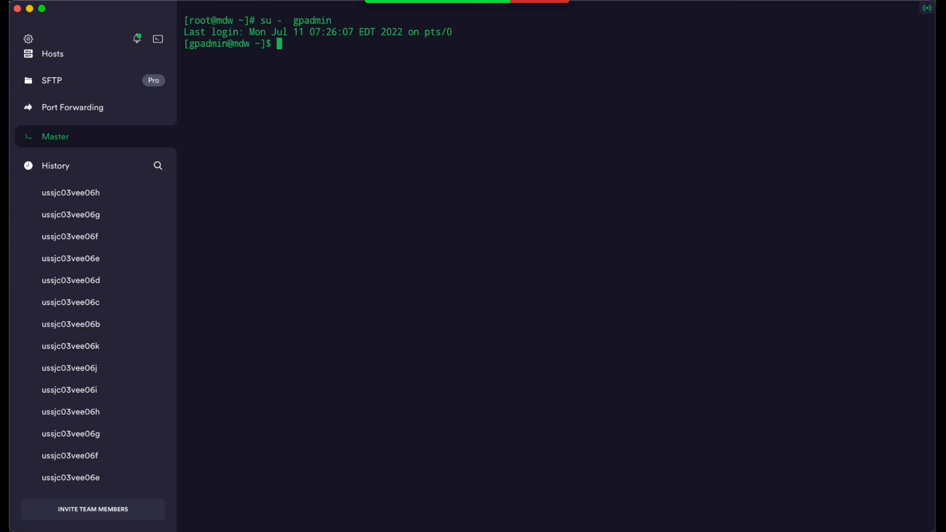
{"action": "key", "text": "Return"}
{"action": "key", "text": "Return"}
Step: Check the state of the PXF servers across the cluster by running pxf cluster status
{"action": "key", "text": "super+Tab"}
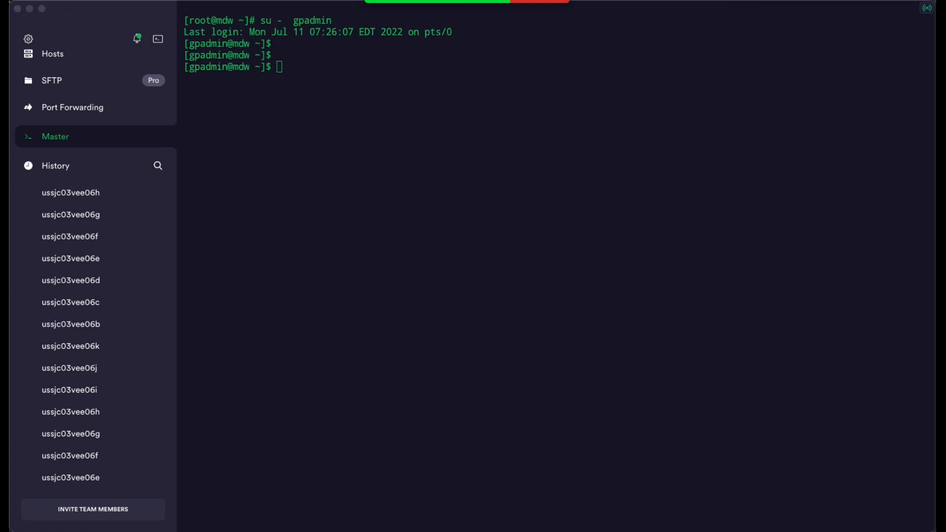
{"action": "left_click", "coordinate": [328, 67]}
{"action": "type", "text": "pxf cluster status"}
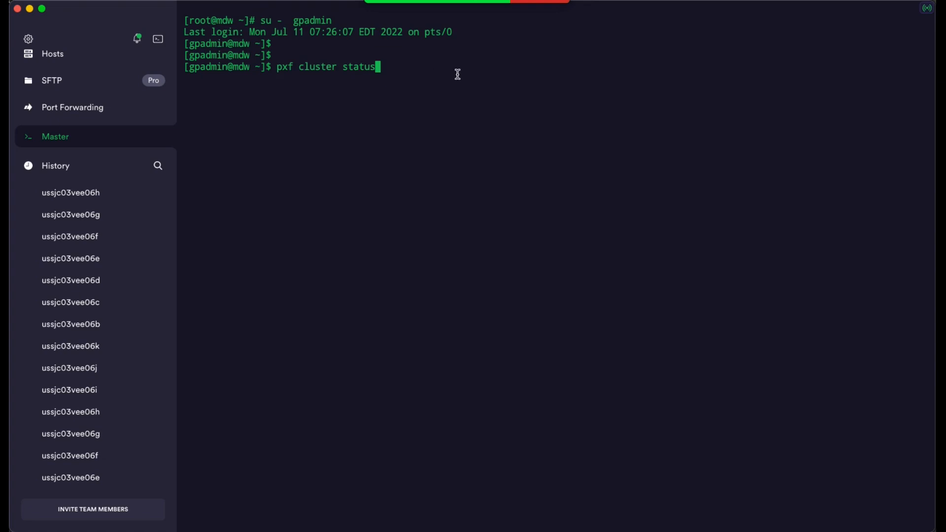
{"action": "key", "text": "Return"}
{"action": "key", "text": "Return"}
{"action": "key", "text": "Return"}
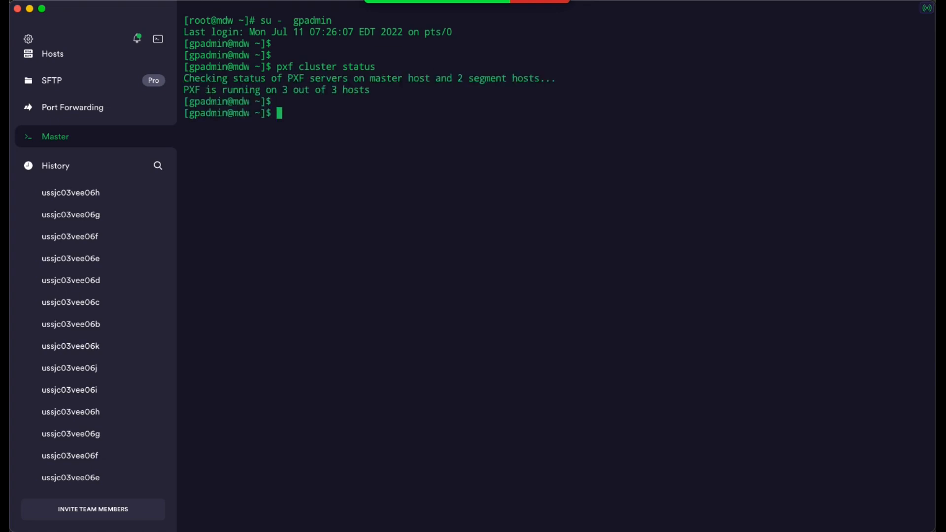
Step: Sync the PXF configuration from the master to the segment hosts by running pxf cluster sync -d
{"action": "key", "text": "super+Tab"}
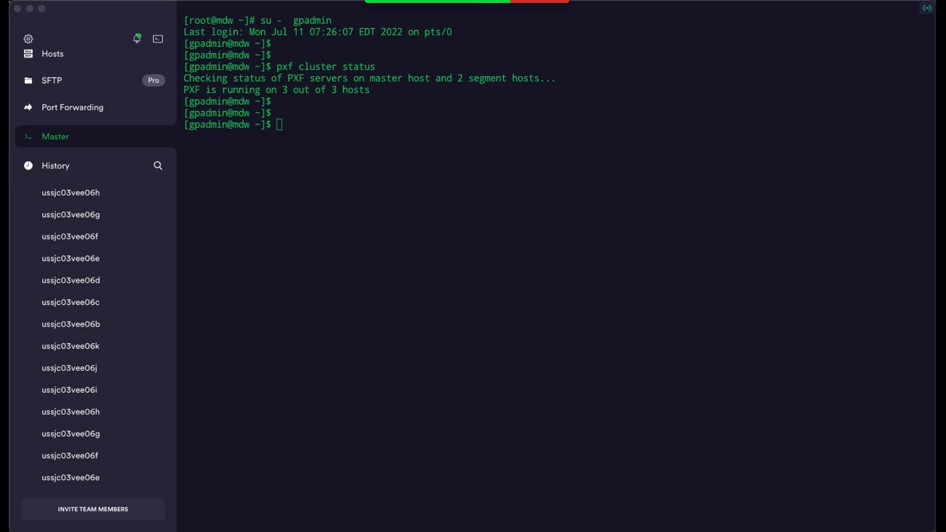
{"action": "left_click", "coordinate": [301, 129]}
{"action": "type", "text": "pxf cluster sync -d"}
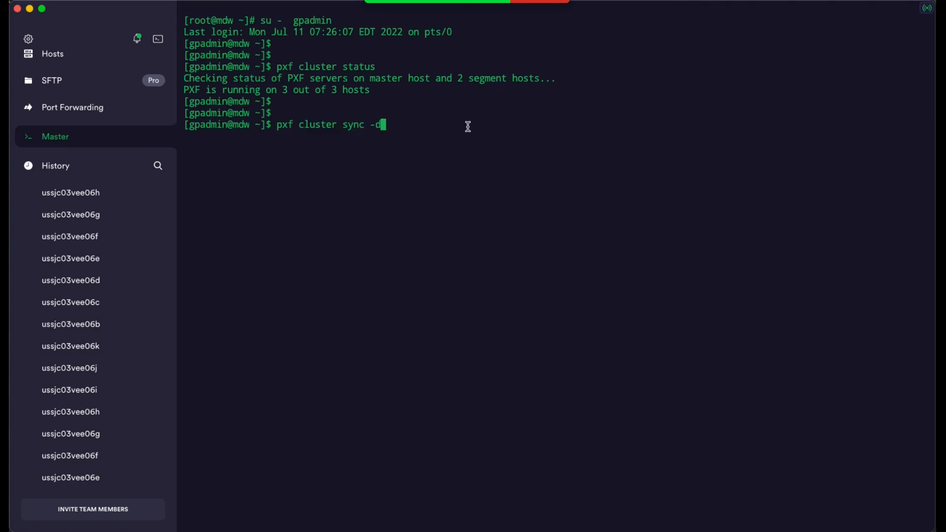
{"action": "key", "text": "Return"}
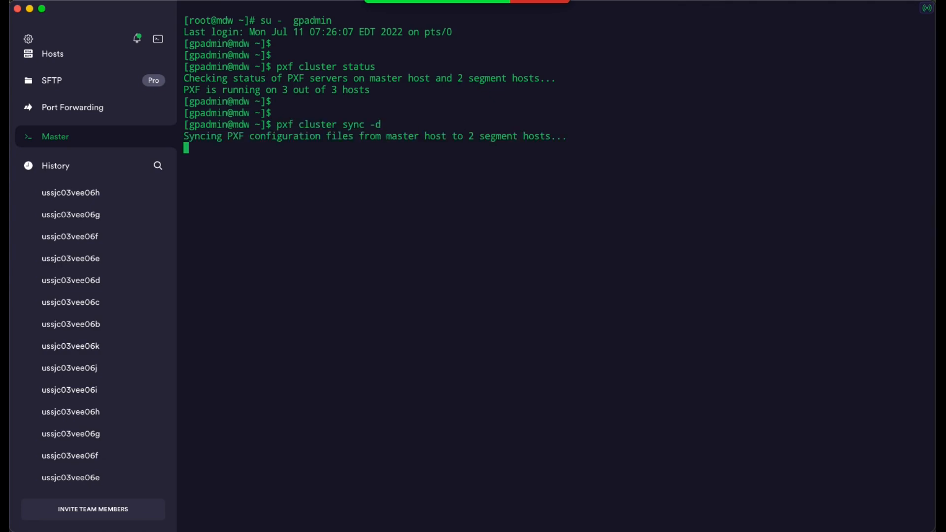
{"action": "key", "text": "Return"}
{"action": "key", "text": "Return"}
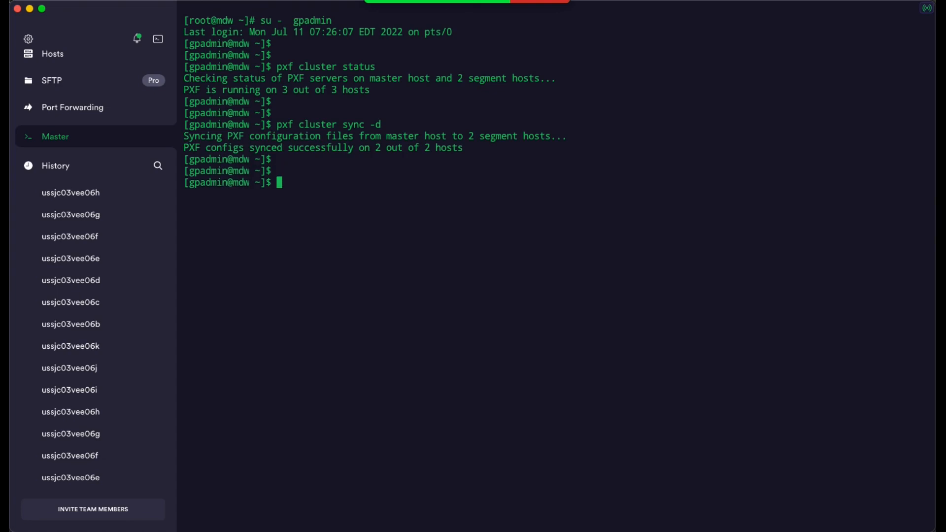
Step: Create the database cloudian_demo2 on host mdw by running createdb -h mdw cloudian_demo2
{"action": "key", "text": "super+Tab"}
{"action": "left_click", "coordinate": [418, 204]}
{"action": "type", "text": "createdb -h mdw cloudian_demo2"}
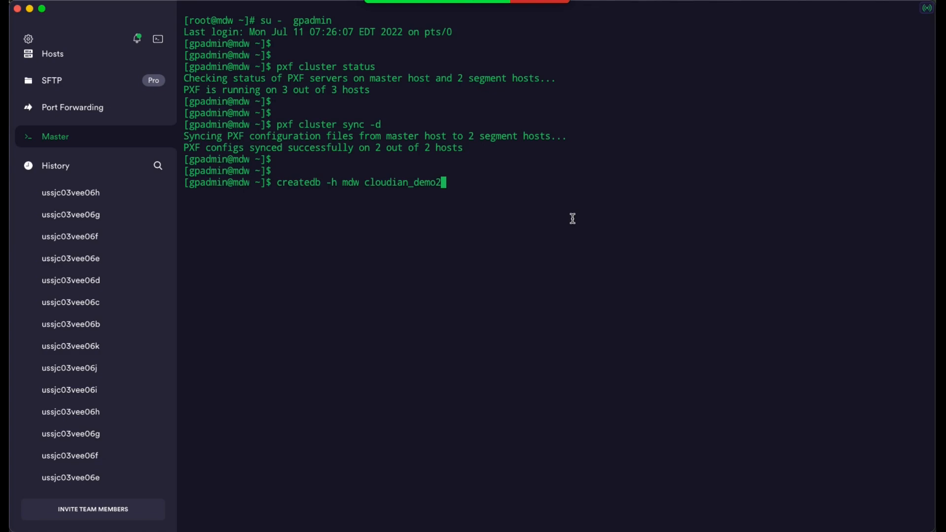
{"action": "key", "text": "Return"}
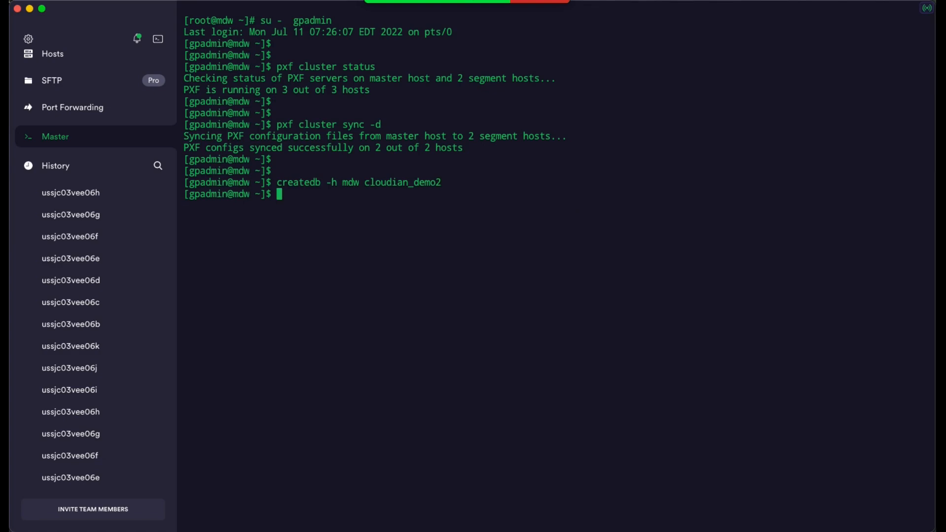
{"action": "key", "text": "Return"}
Step: Open a database session on the new database by running psql cloudian_demo2
{"action": "type", "text": "psql cloudian_demo2"}
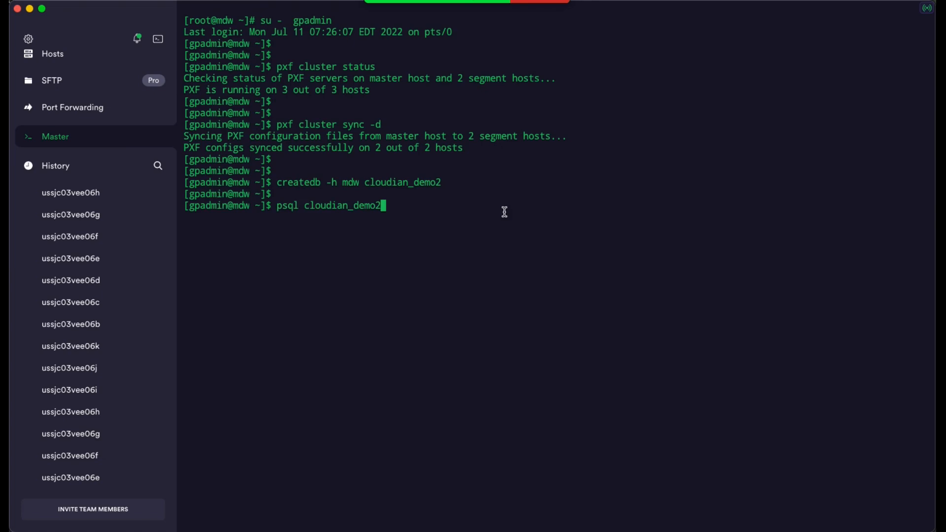
{"action": "key", "text": "Return"}
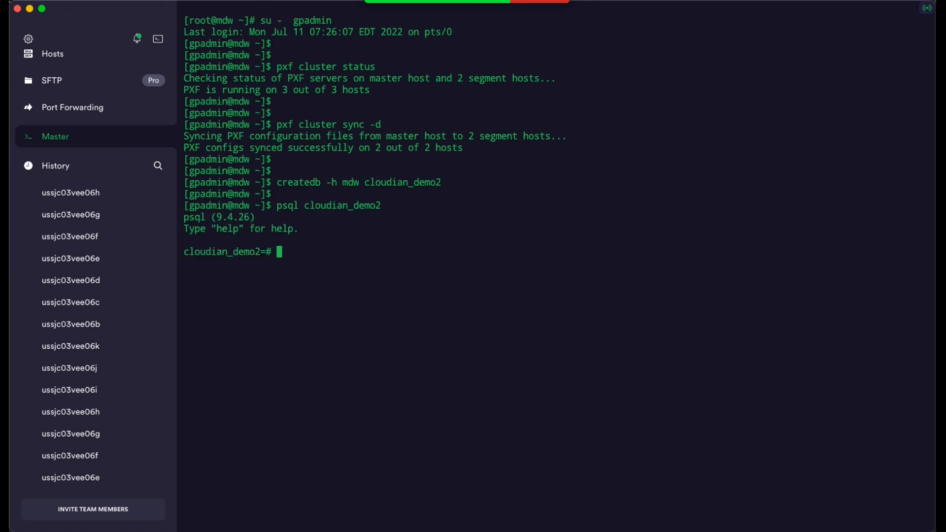
{"action": "key", "text": "Return"}
{"action": "key", "text": "Return"}
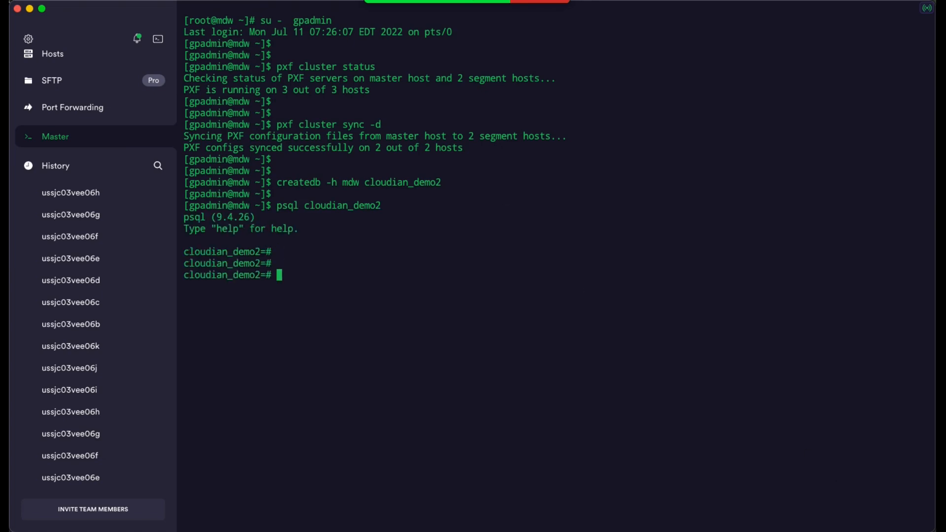
Step: Enable PXF in the cloudian_demo2 database by running create extension pxf;
{"action": "key", "text": "super+Tab"}
{"action": "left_click", "coordinate": [362, 281]}
{"action": "type", "text": "create extension pxf;"}
{"action": "key", "text": "Return"}
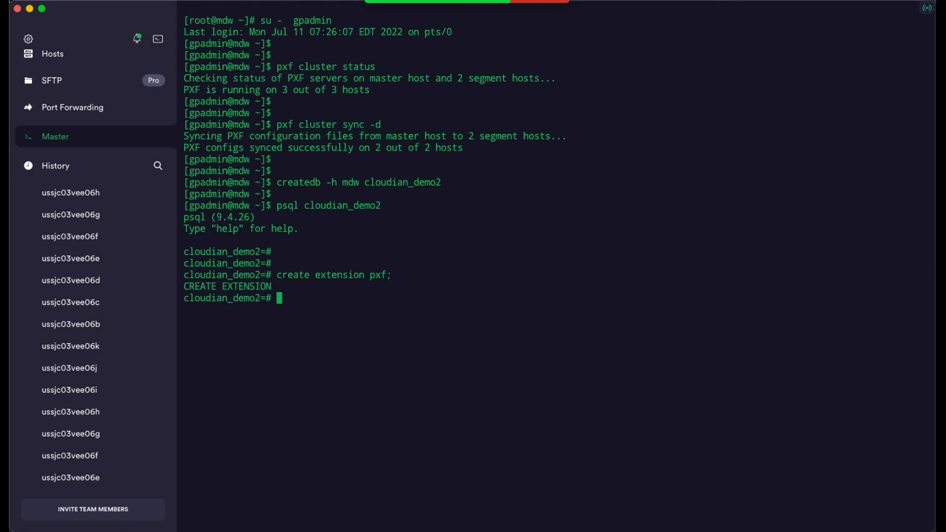
{"action": "key", "text": "Return"}
{"action": "key", "text": "Return"}
{"action": "key", "text": "Return"}
Step: Create external CSV table pxf_s3_cloudian_csv1(Temp float4, Flow int, site_no int, datetime text, Conductance int, Precipitation float4, GageHeight float4) at 'pxf://gp-csv-test1/CSV-Dataset/27.csv?PROFILE=s3:csv&SERVER=cloudian&SKIP_HEADER_COUNT=1'
{"action": "key", "text": "super+Tab"}
{"action": "left_click", "coordinate": [309, 335]}
{"action": "type", "text": "CREATE EXTERNAL TABLE pxf_s3_cloudian_csv1(Temp float4, Flow int, site_no int, datetime text, Conductance int, Precipitation float4, GageHeight float4) LOCATION ('pxf://gp-csv-test1/CSV-Dataset/27.csv?PROFILE=s3:csv&SERVER=cloudian&SKIP_HEADER_COUNT=1') FORMAT 'CSV';"}
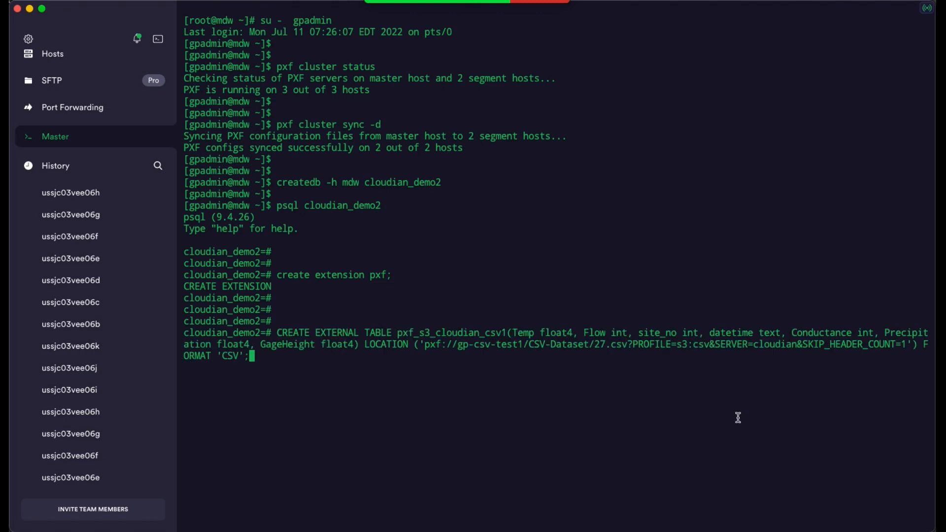
{"action": "key", "text": "Return"}
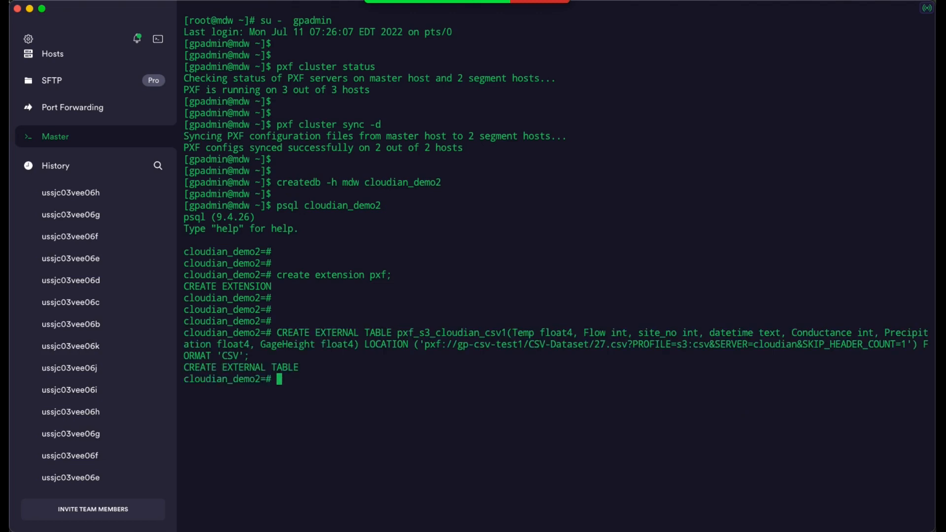
{"action": "key", "text": "Return"}
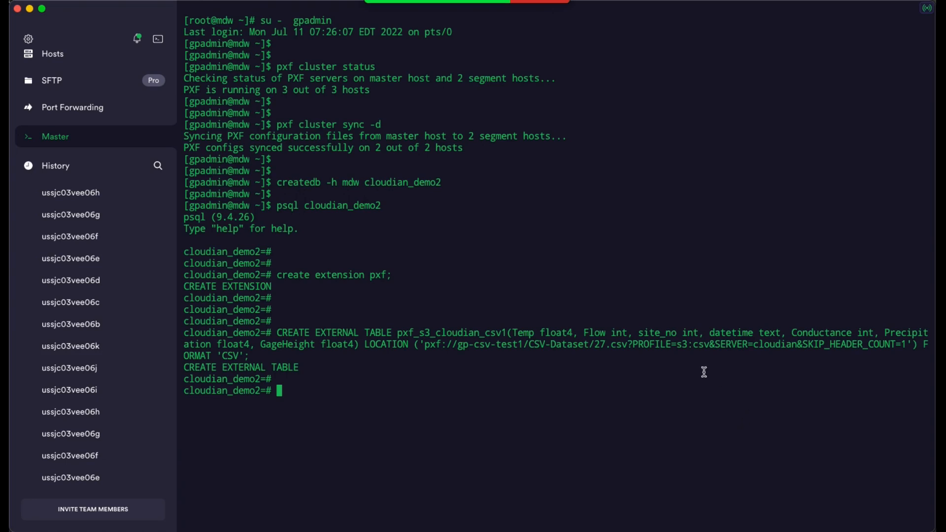
Step: Highlight the table name, the bucket path to 27.csv and the CSV format in the executed CREATE EXTERNAL TABLE statement
{"action": "left_click_drag", "start_coordinate": [398, 334], "coordinate": [509, 333]}
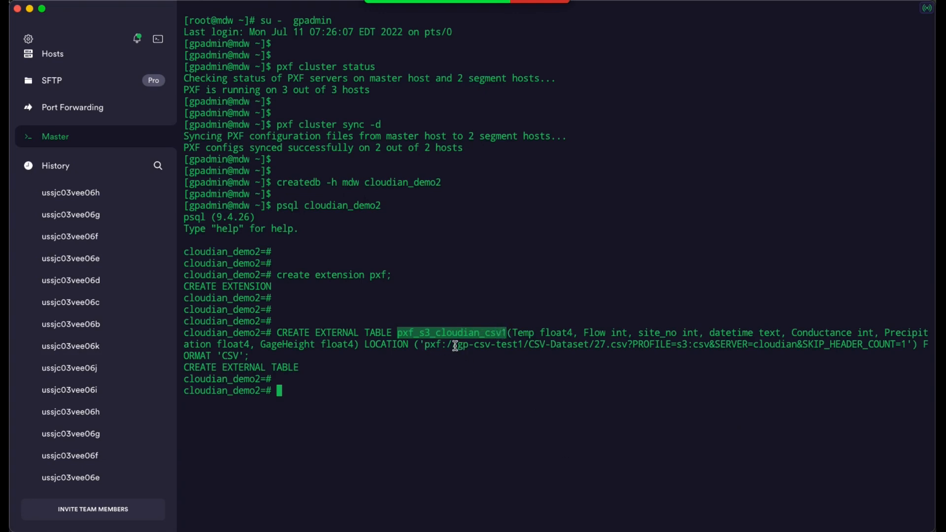
{"action": "left_click_drag", "start_coordinate": [458, 345], "coordinate": [630, 344]}
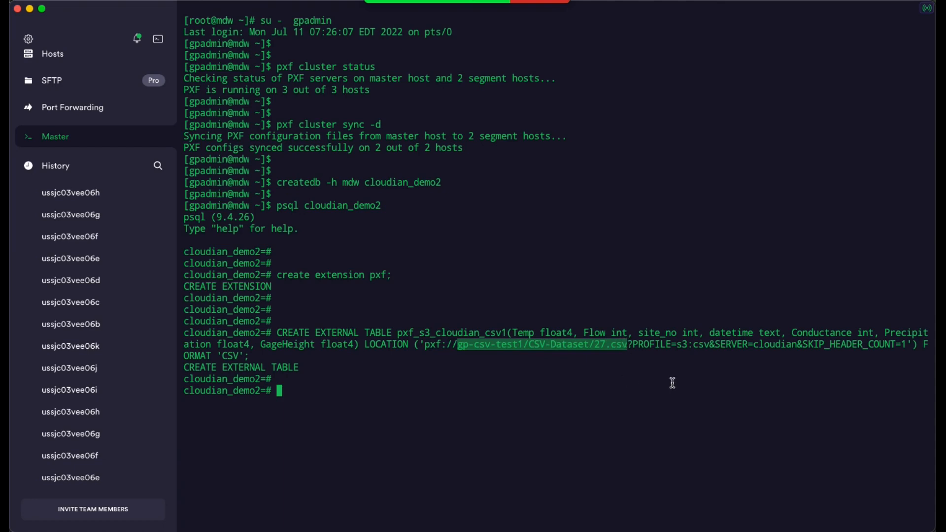
{"action": "left_click_drag", "start_coordinate": [221, 356], "coordinate": [239, 354]}
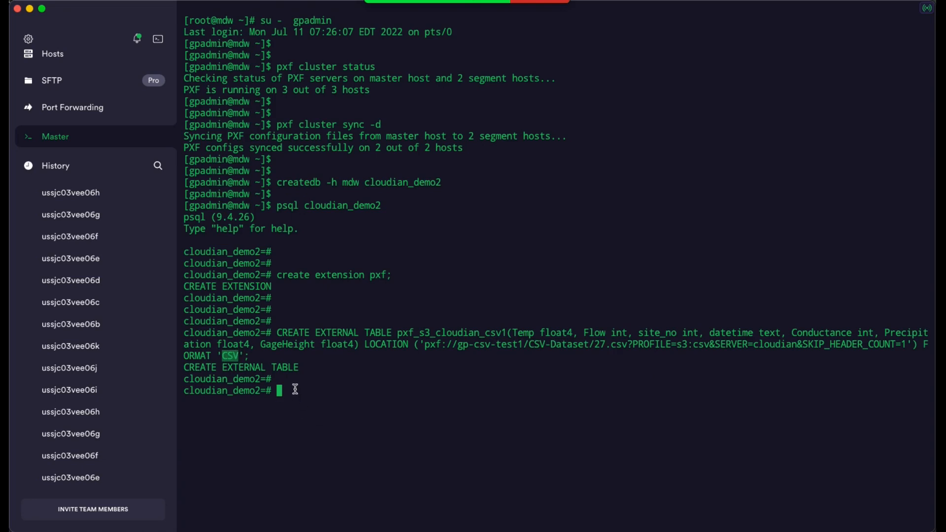
{"action": "left_click", "coordinate": [295, 389]}
Step: Query the rows of the external table for 27.csv, page through to the end and highlight the row count
{"action": "key", "text": "super+Tab"}
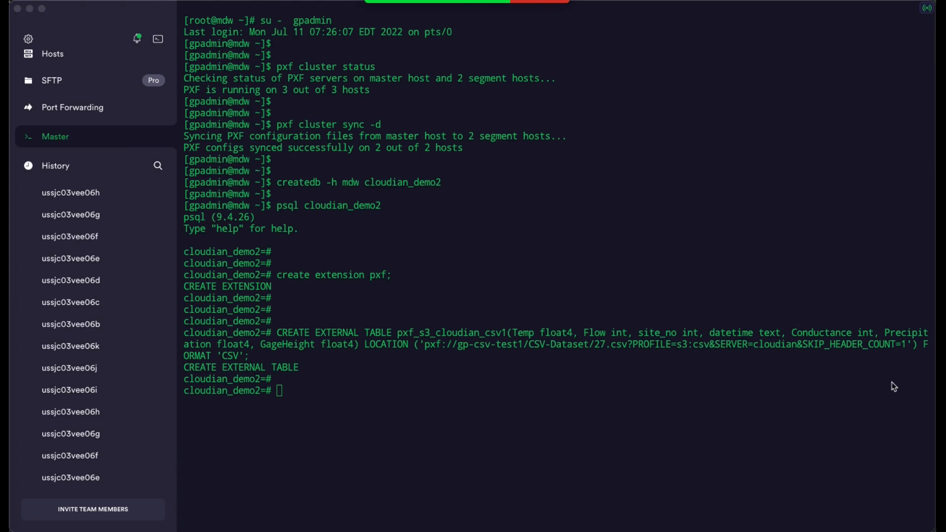
{"action": "left_click", "coordinate": [295, 391]}
{"action": "type", "text": "SELECT * FROM pxf_s3_cloudian_csv1;"}
{"action": "key", "text": "Return"}
{"action": "key", "text": "space"}
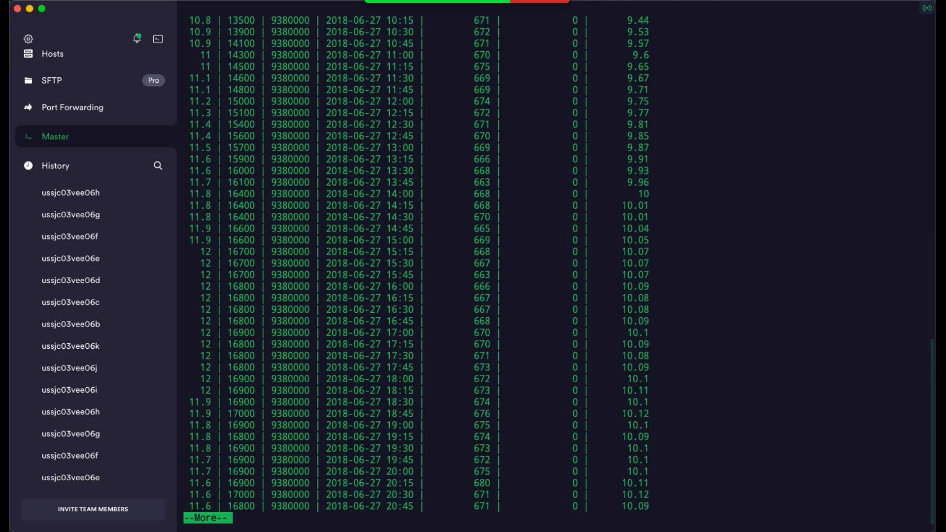
{"action": "key", "text": "space"}
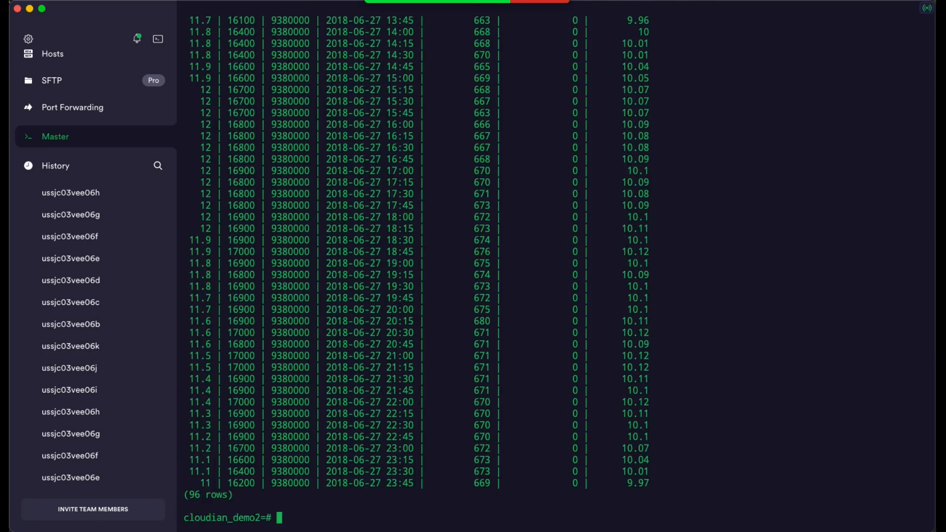
{"action": "key", "text": "Return"}
{"action": "key", "text": "Return"}
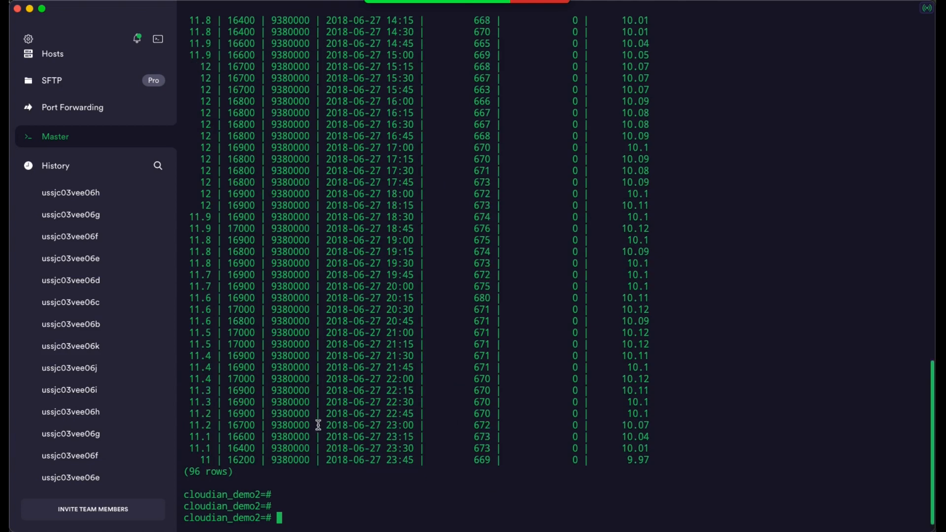
{"action": "left_click_drag", "start_coordinate": [239, 473], "coordinate": [185, 473]}
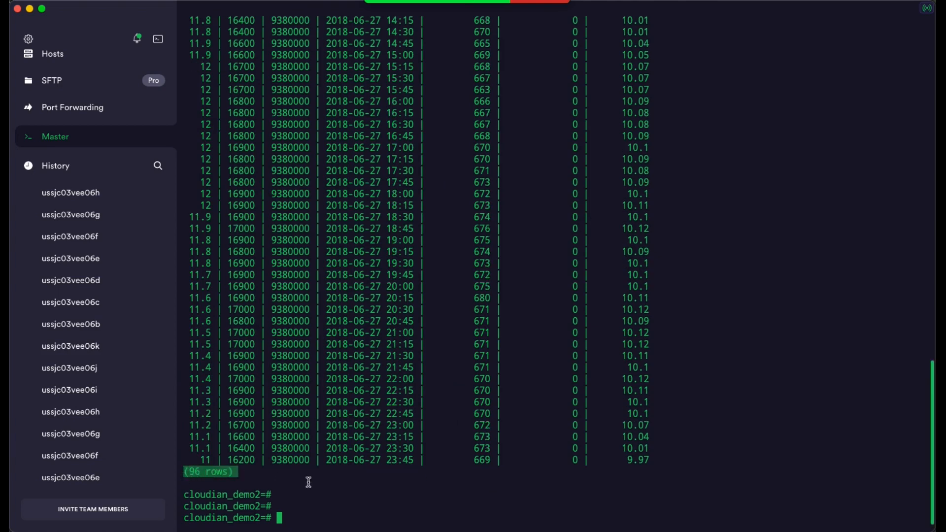
Step: Create external CSV table pxf_s3_cloudian_csv2 with the same columns as pxf_s3_cloudian_csv1, located at 'pxf://gp-csv-test1/CSV-Dataset/?PROFILE=s3:csv&SERVER=cloudian&SKIP_HEADER_COUNT=1'
{"action": "left_click", "coordinate": [313, 514]}
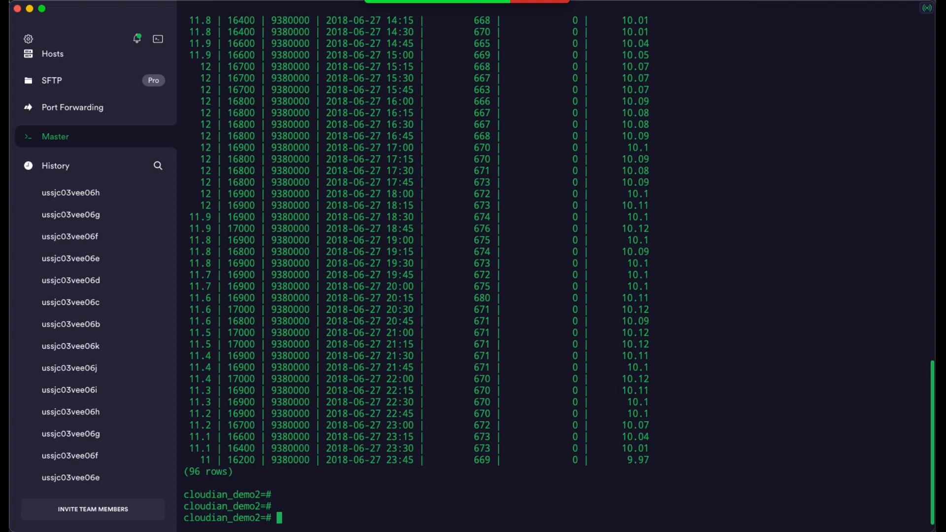
{"action": "type", "text": "CREATE EXTERNAL TABLE pxf_s3_cloudian_csv2(Temp float4, Flow int, site_no int, datetime text, Conductance int, Precipitation float4, GageHeight float4) LOCATION ('pxf://gp-csv-test1/CSV-Dataset/?PROFILE=s3:csv&SERVER=cloudian&SKIP_HEADER_COUNT=1') FORMAT 'CSV';"}
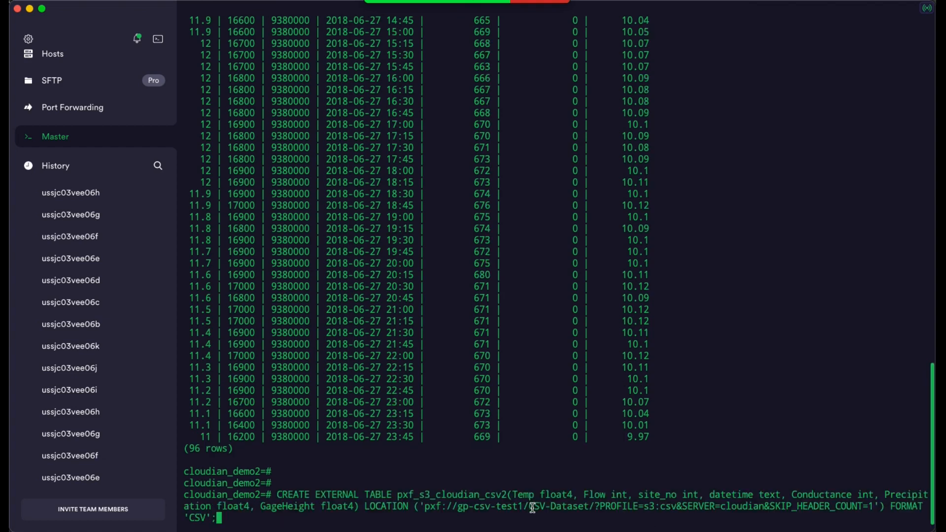
{"action": "key", "text": "Return"}
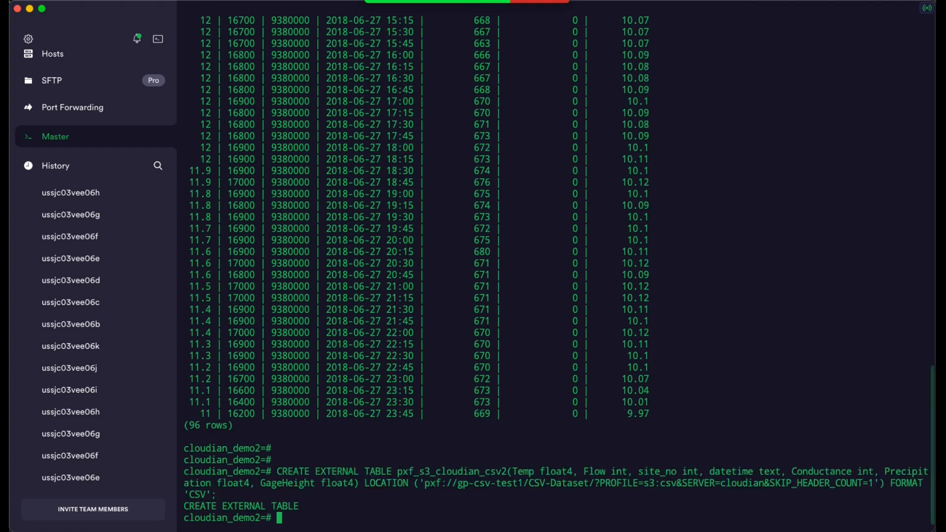
{"action": "key", "text": "Return"}
{"action": "key", "text": "Return"}
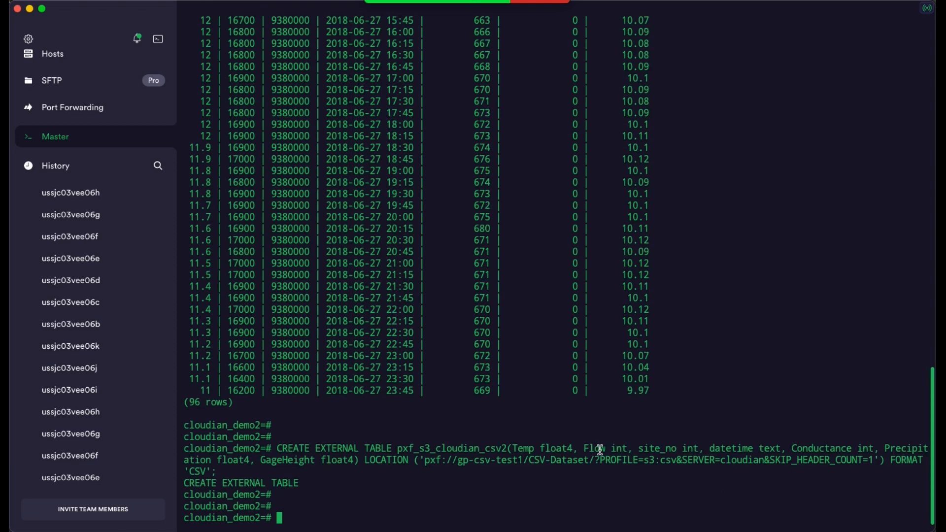
Step: Highlight the bucket folder path gp-csv-test1/CSV-Dataset in the executed CREATE EXTERNAL TABLE statement for pxf_s3_cloudian_csv2
{"action": "left_click_drag", "start_coordinate": [398, 450], "coordinate": [589, 462]}
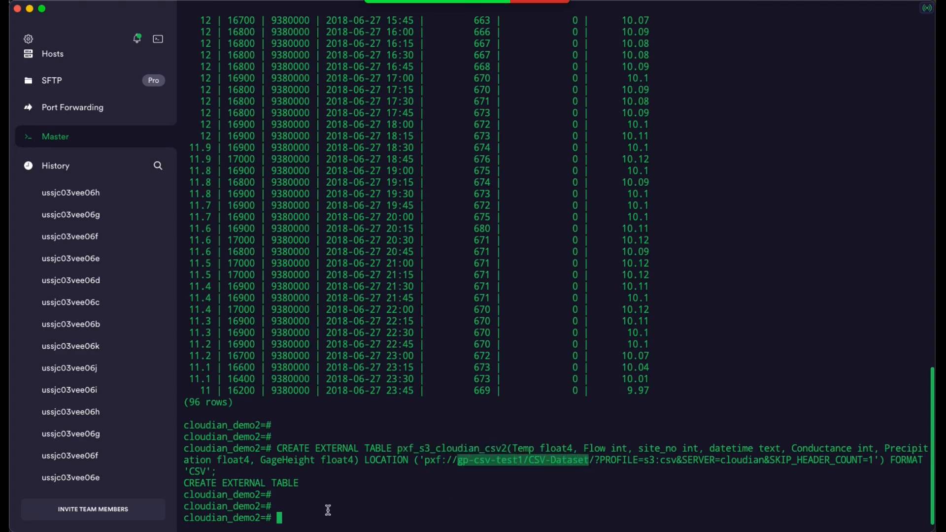
{"action": "left_click", "coordinate": [414, 511]}
Step: Query all rows of pxf_s3_cloudian_csv2, page through the results to the end and highlight the row count
{"action": "key", "text": "super+Tab"}
{"action": "left_click", "coordinate": [359, 517]}
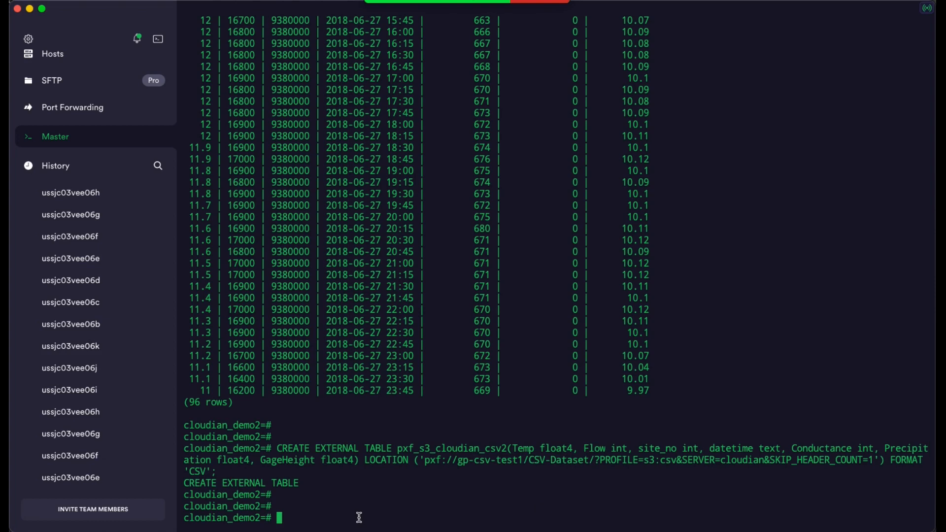
{"action": "type", "text": "SELECT * FROM pxf_s3_cloudian_csv2;"}
{"action": "key", "text": "Return"}
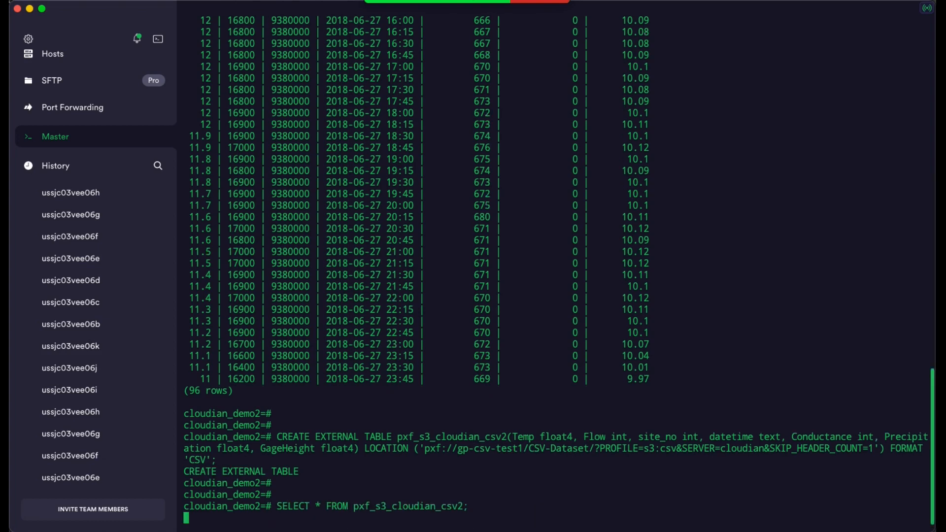
{"action": "key", "text": "space"}
{"action": "key", "text": "space"}
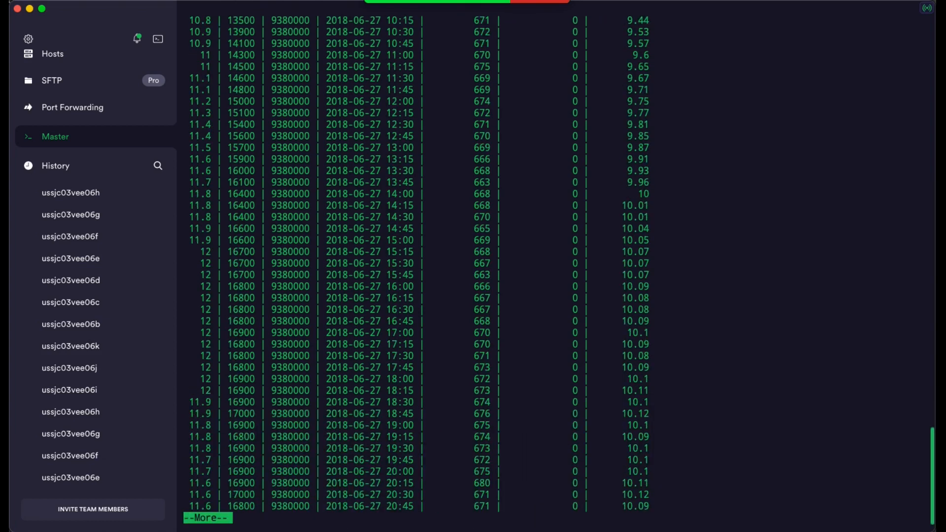
{"action": "key", "text": "space"}
{"action": "key", "text": "space"}
{"action": "key", "text": "space"}
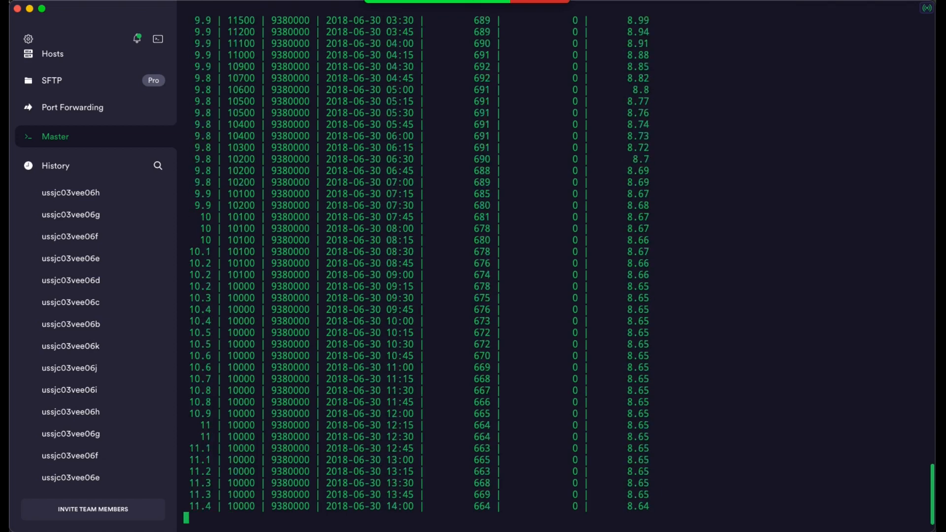
{"action": "key", "text": "space"}
{"action": "key", "text": "space"}
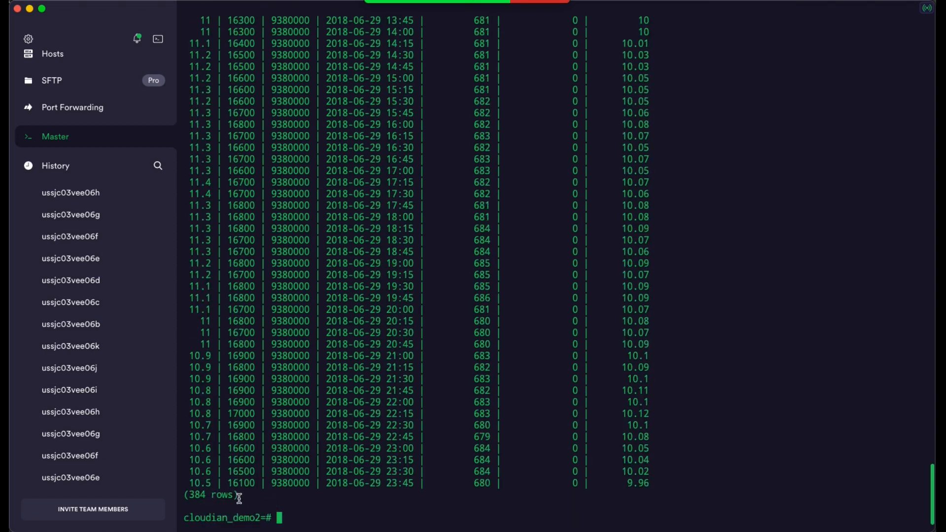
{"action": "left_click_drag", "start_coordinate": [241, 499], "coordinate": [177, 498]}
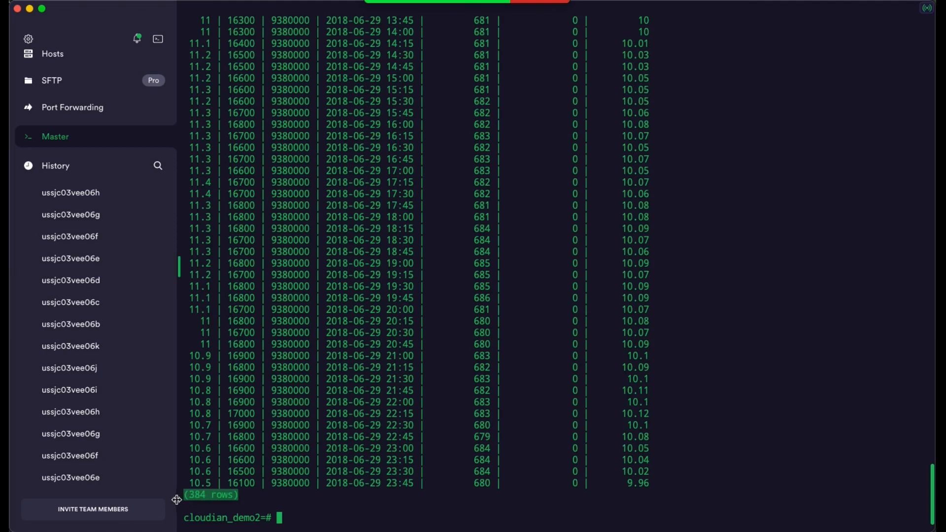
{"action": "left_click", "coordinate": [329, 519]}
Step: Create external table pxf_s3_cloudian_json1("site_no" INTEGER; "datetime", "Flow", "WaterVelocity", "Temp", "GageHeight" TEXT) at 'pxf://gp-json-test1/JSON-Dataset/?PROFILE=s3:json&SERVER=cloudian', FORMAT 'CUSTOM' (FORMATTER='pxfwritable_import')
{"action": "key", "text": "Return"}
{"action": "key", "text": "Return"}
{"action": "key", "text": "Return"}
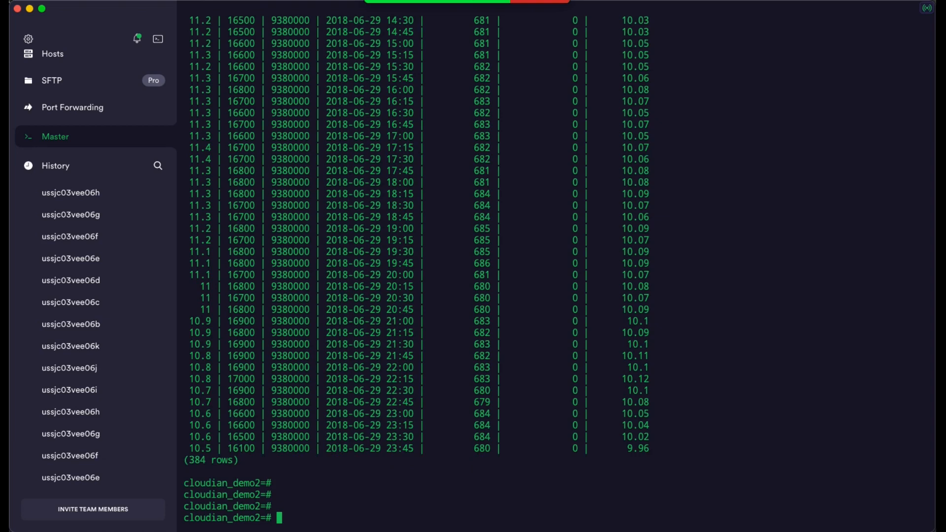
{"action": "key", "text": "super+Tab"}
{"action": "left_click", "coordinate": [449, 493]}
{"action": "type", "text": "CREATE EXTERNAL TABLE pxf_s3_cloudian_json1(\"site_no\" INTEGER, \"datetime\" TEXT, \"Flow\" TEXT, \"WaterVelocity\" TEXT, \"Temp\" TEXT, \"GageHeight\" TEXT) LOCATION('pxf://gp-json-test1/JSON-Dataset/?PROFILE=s3:json&SERVER=cloudian') FORMAT 'CUSTOM' (FORMATTER='pxfwritable_import');"}
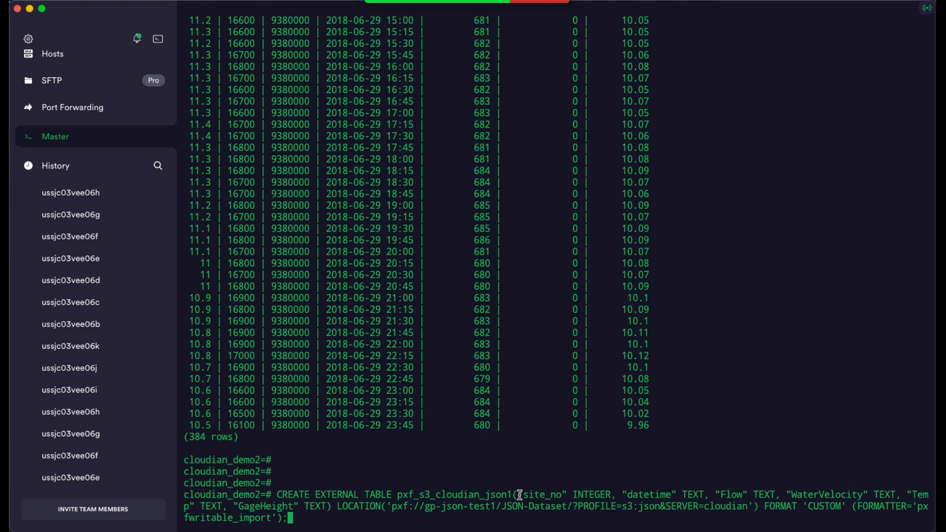
{"action": "key", "text": "Return"}
{"action": "key", "text": "Return"}
{"action": "key", "text": "Return"}
{"action": "key", "text": "Return"}
{"action": "key", "text": "Return"}
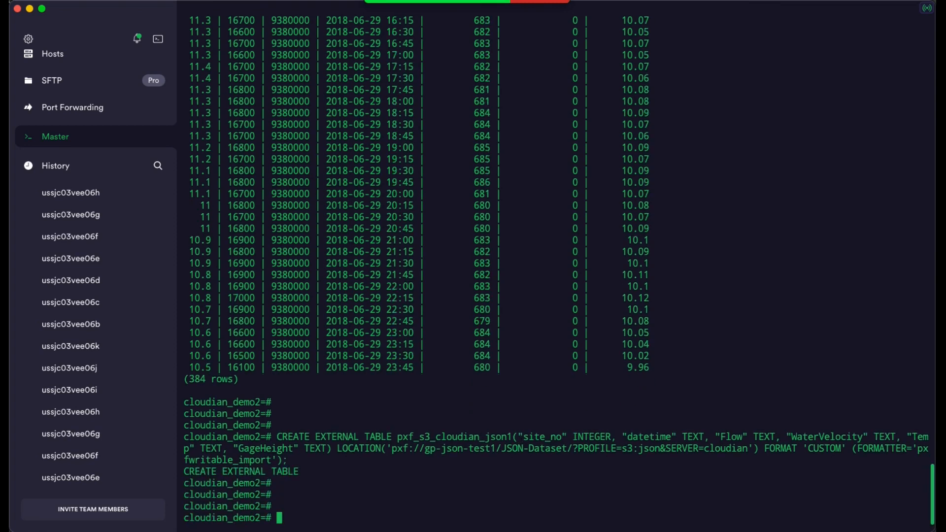
Step: Highlight the table name and the bucket path gp-json-test1/JSON-Dataset in the executed statement that creates the JSON external table
{"action": "left_click_drag", "start_coordinate": [397, 425], "coordinate": [510, 425]}
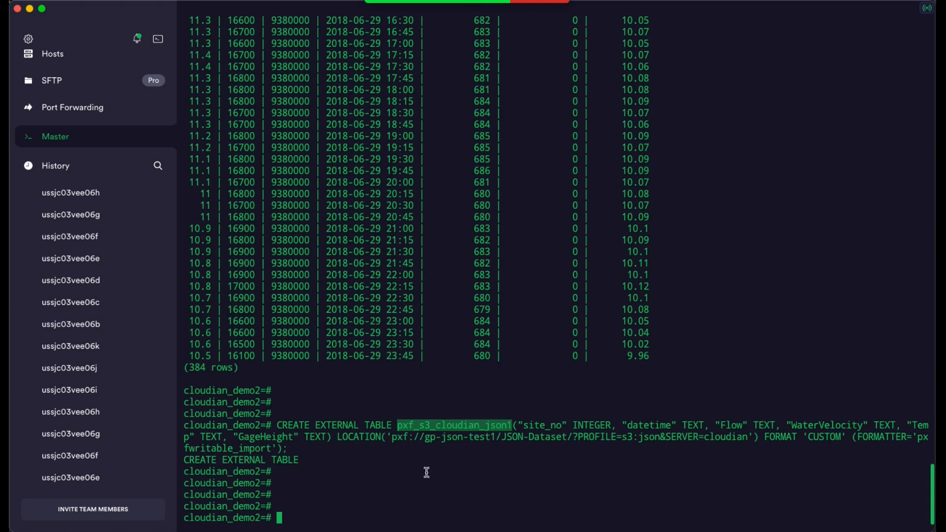
{"action": "left_click_drag", "start_coordinate": [424, 438], "coordinate": [567, 439]}
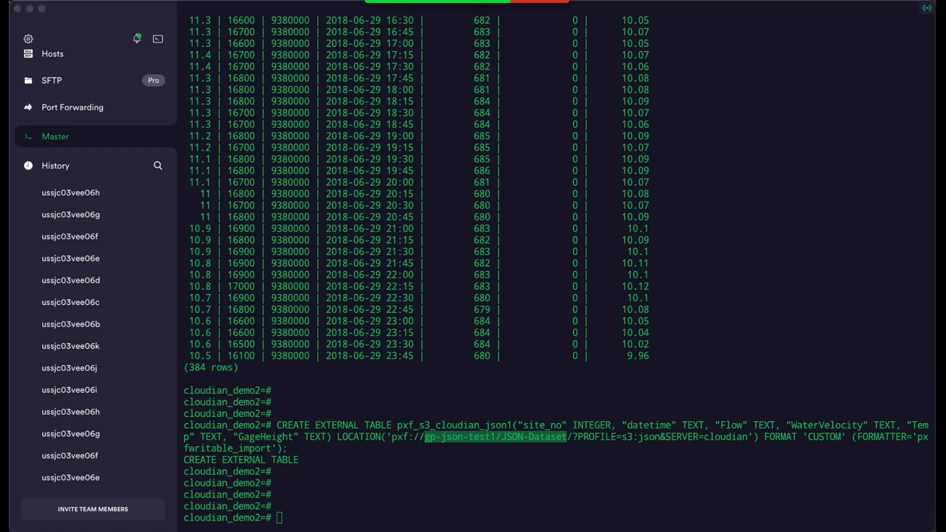
{"action": "left_click", "coordinate": [412, 521]}
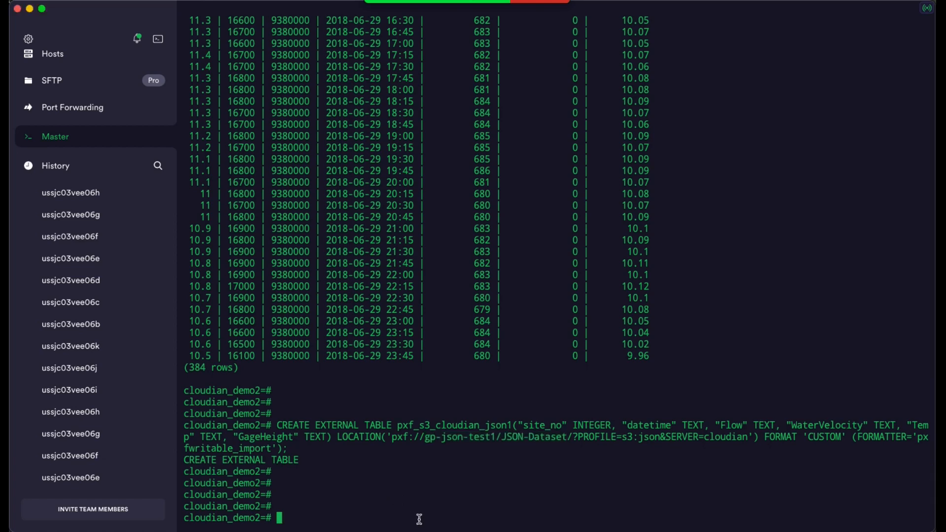
Step: Query all rows of pxf_s3_cloudian_json1, page through the results to the end and highlight the row count
{"action": "type", "text": "SELECT * FROM pxf_s3_cloudian_json1;"}
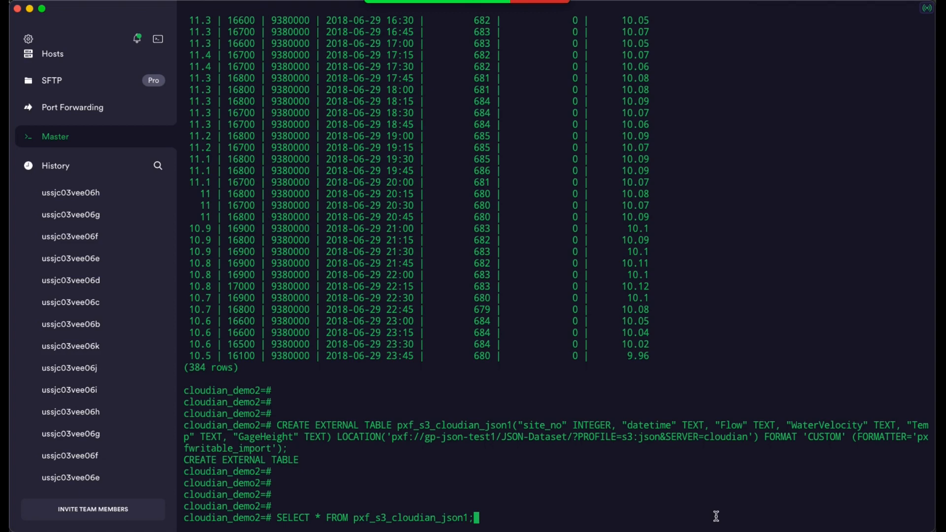
{"action": "key", "text": "Return"}
{"action": "key", "text": "space"}
{"action": "key", "text": "space"}
{"action": "key", "text": "space"}
{"action": "key", "text": "space"}
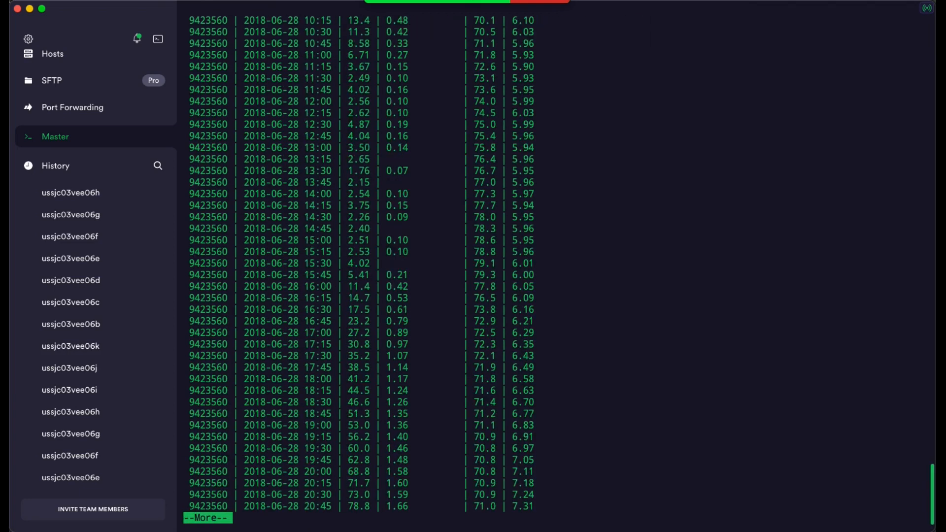
{"action": "key", "text": "space"}
{"action": "key", "text": "space"}
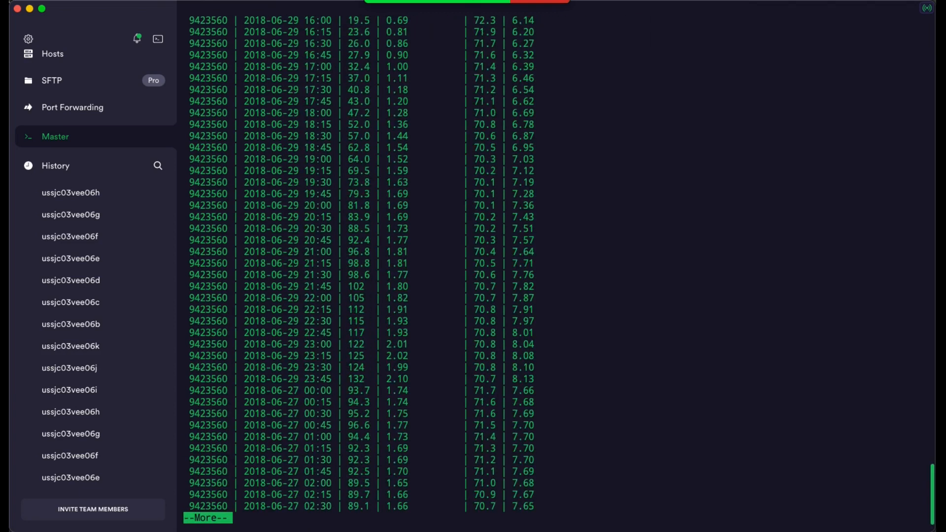
{"action": "key", "text": "q"}
{"action": "key", "text": "Return"}
{"action": "key", "text": "Return"}
{"action": "key", "text": "Return"}
{"action": "key", "text": "Return"}
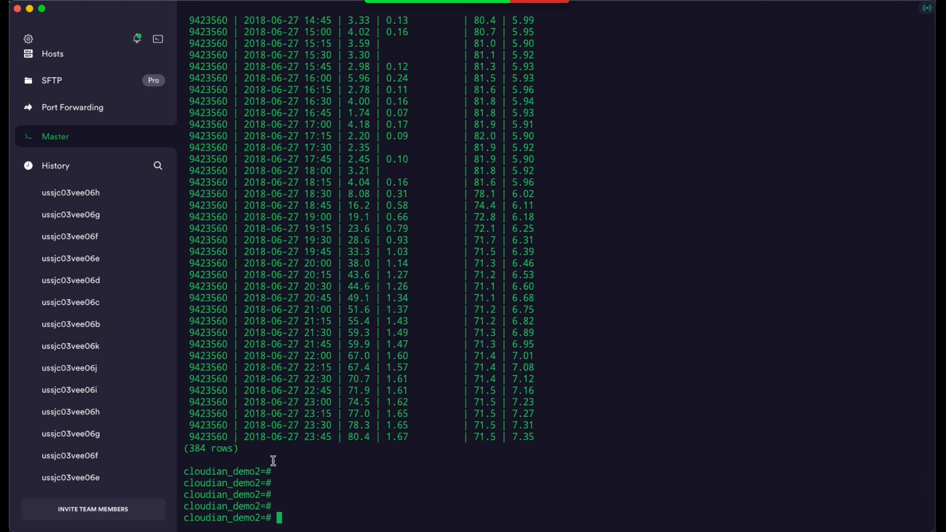
{"action": "left_click_drag", "start_coordinate": [244, 452], "coordinate": [185, 449]}
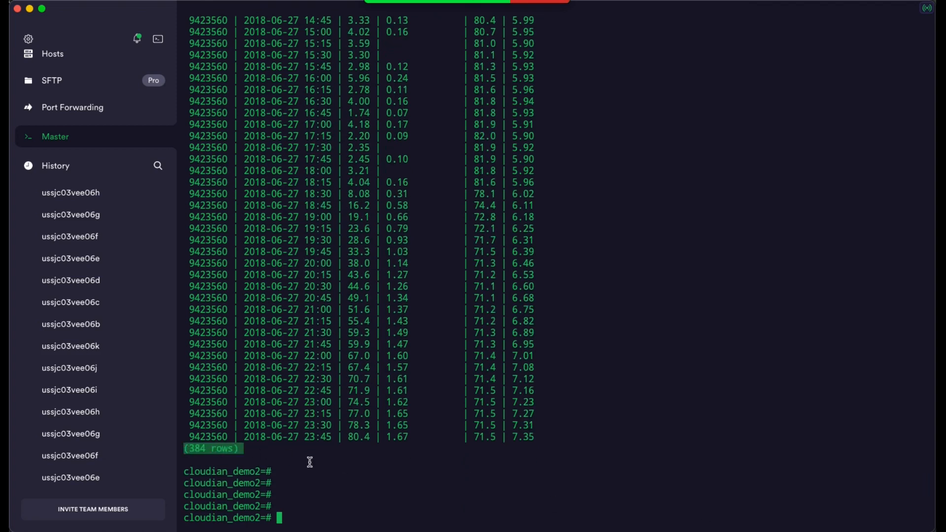